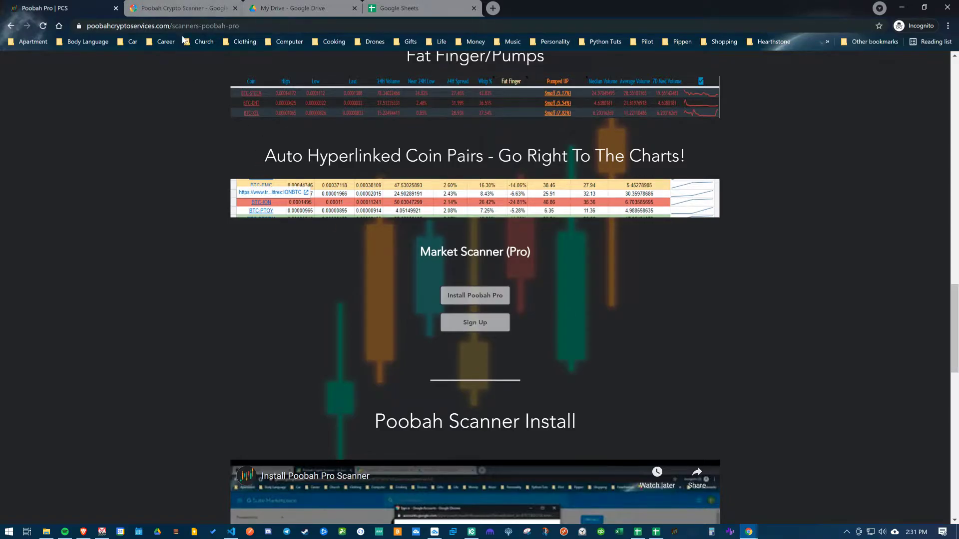
Step: Review the Poobah Pro scanner page, then open the Poobah Crypto Scanner Marketplace listing
left_click(197, 16)
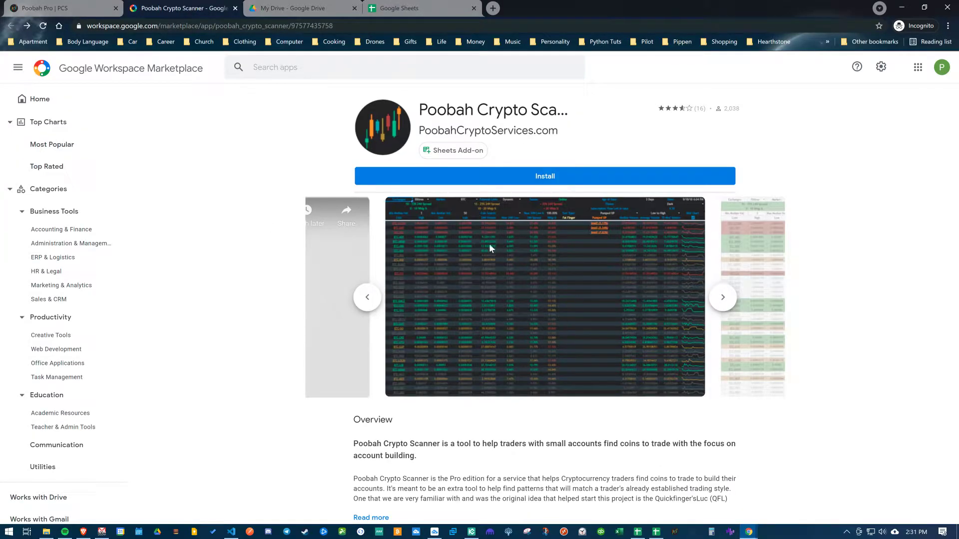
left_click(79, 11)
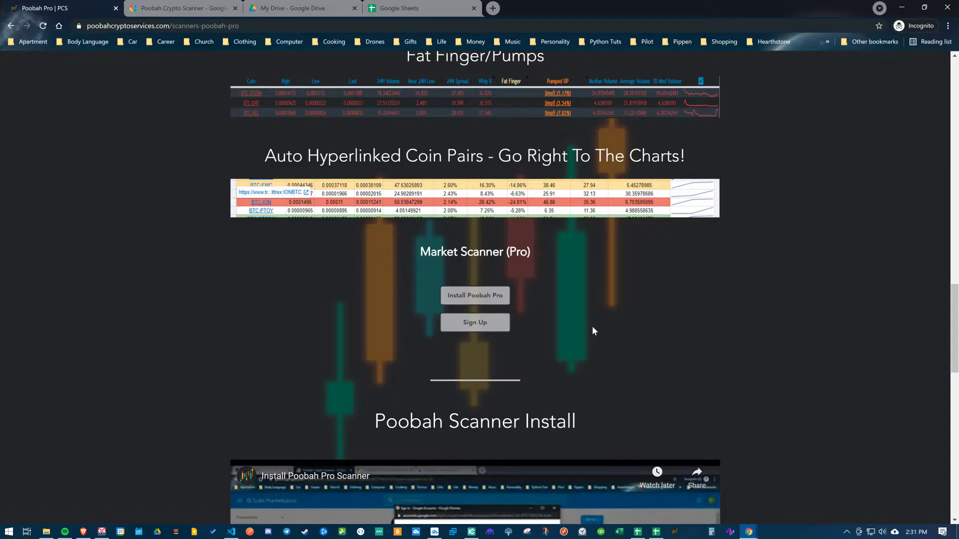
scroll(592, 326, "up", 12)
scroll(584, 334, "up", 15)
mouse_move(402, 78)
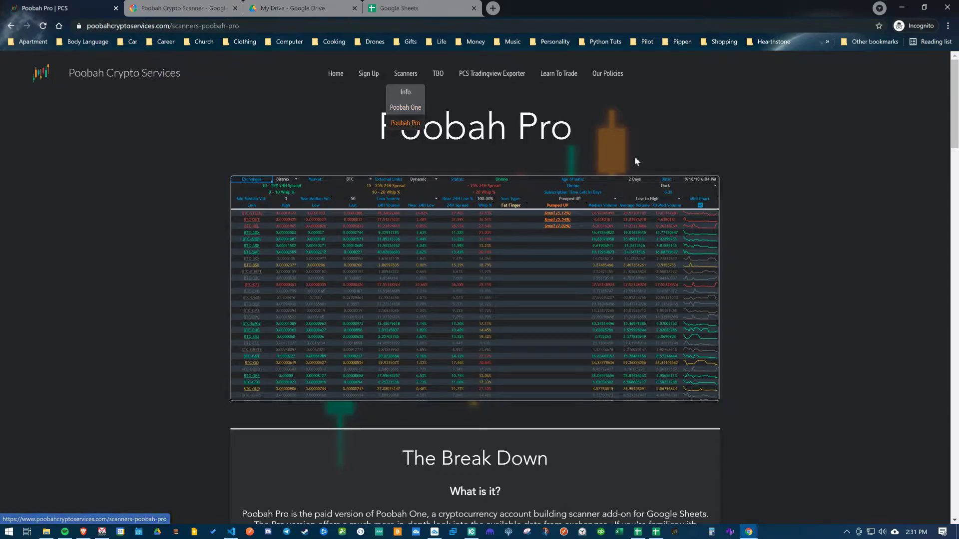
scroll(611, 187, "down", 20)
scroll(614, 173, "down", 1)
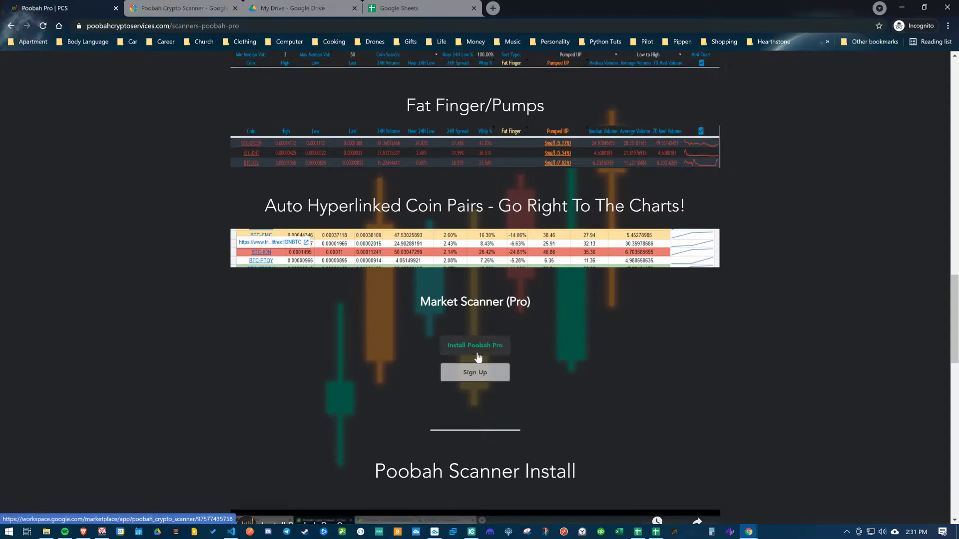
left_click(167, 6)
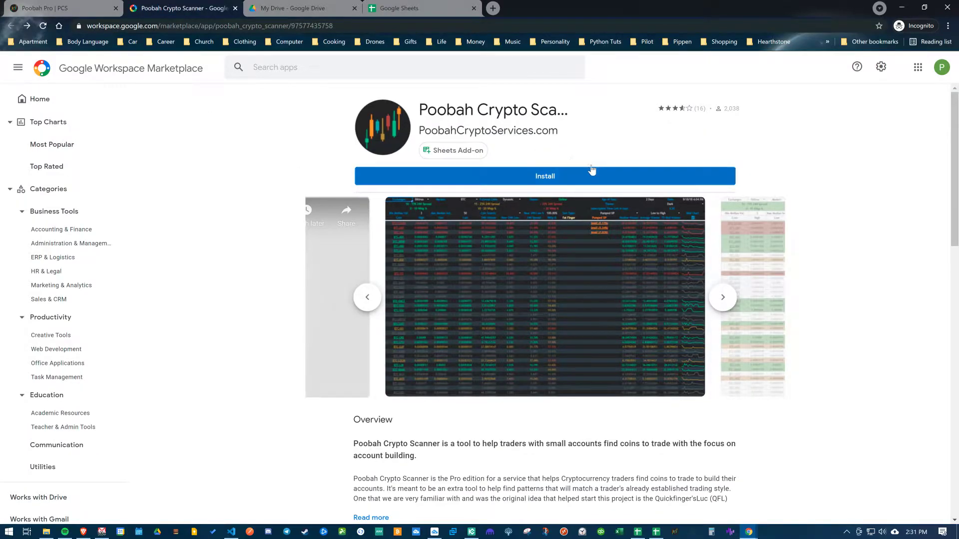
left_click(545, 183)
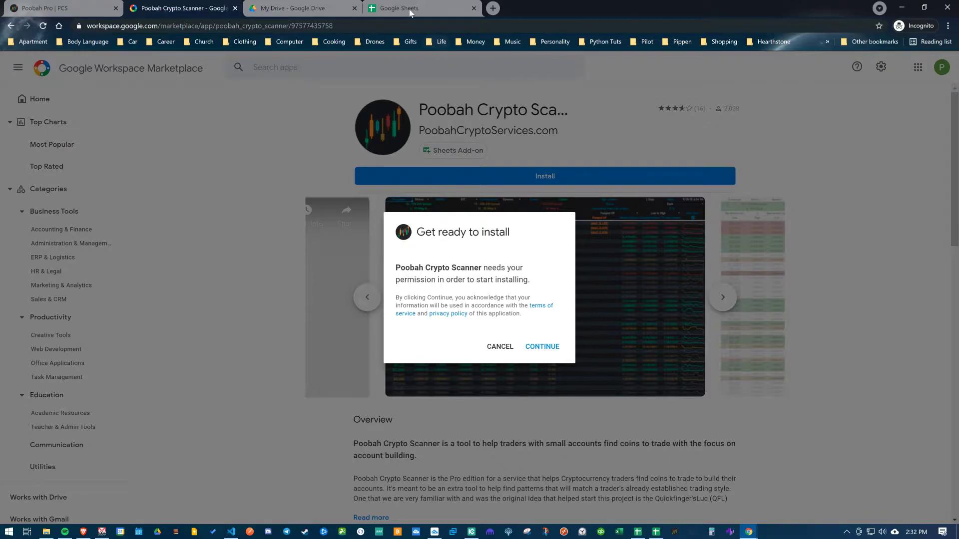
Step: Look over the New menu in the empty My Drive, then go to the Google Sheets home page
left_click(295, 6)
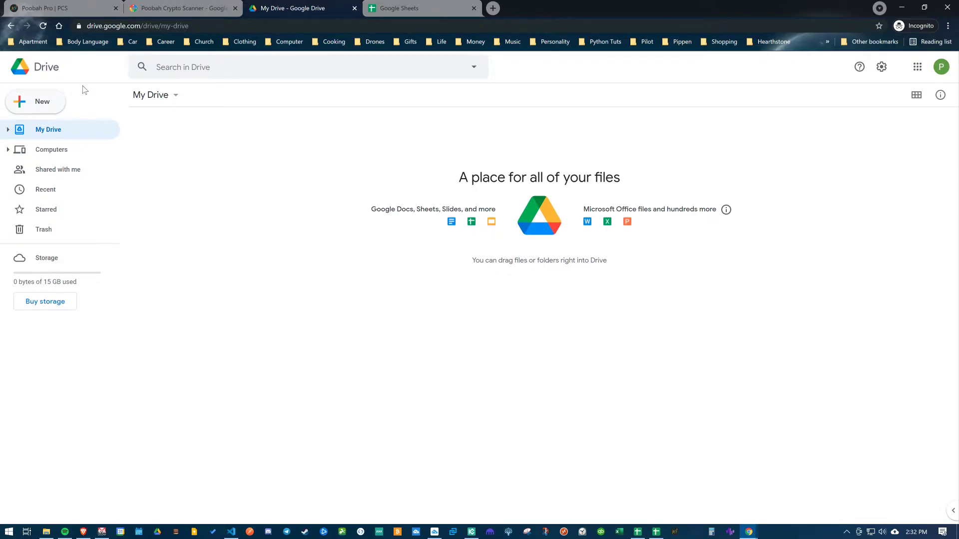
left_click(39, 101)
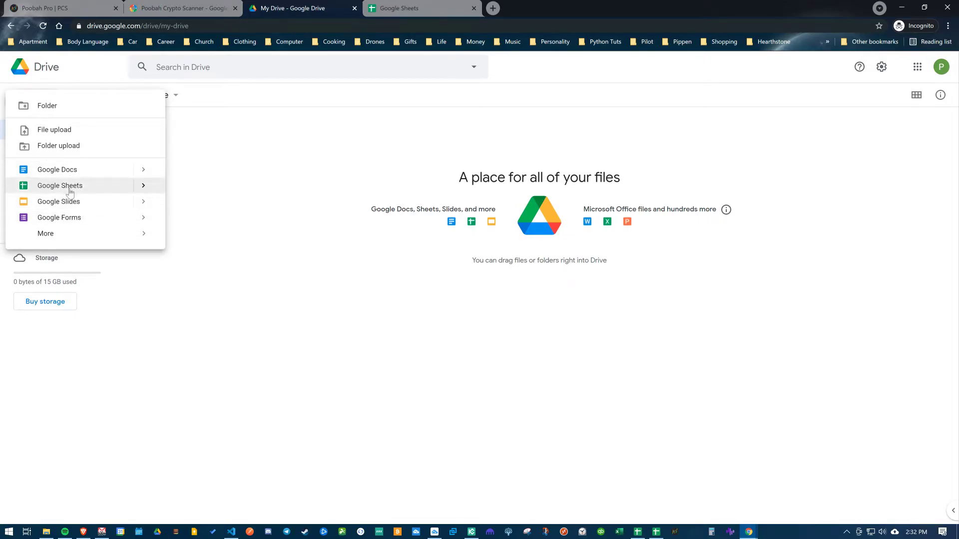
left_click(329, 129)
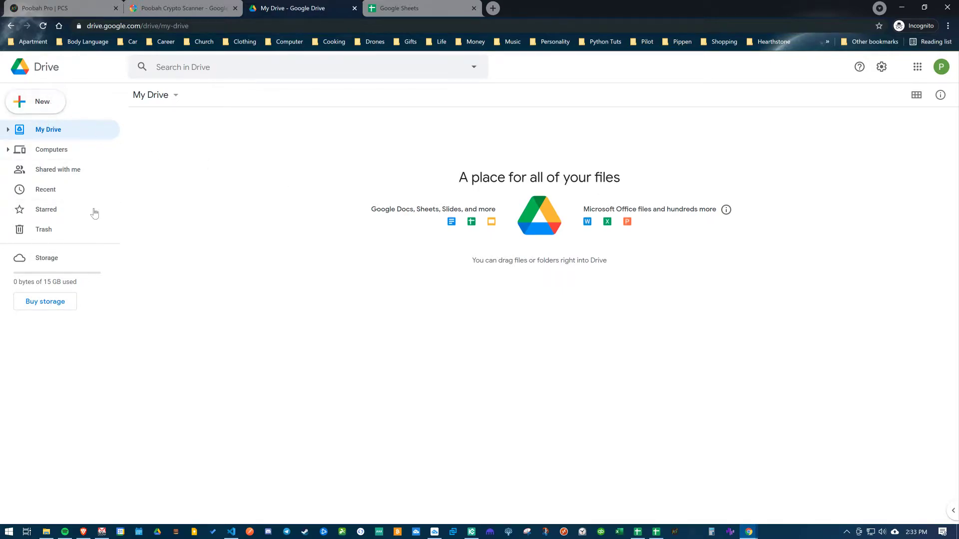
left_click(39, 101)
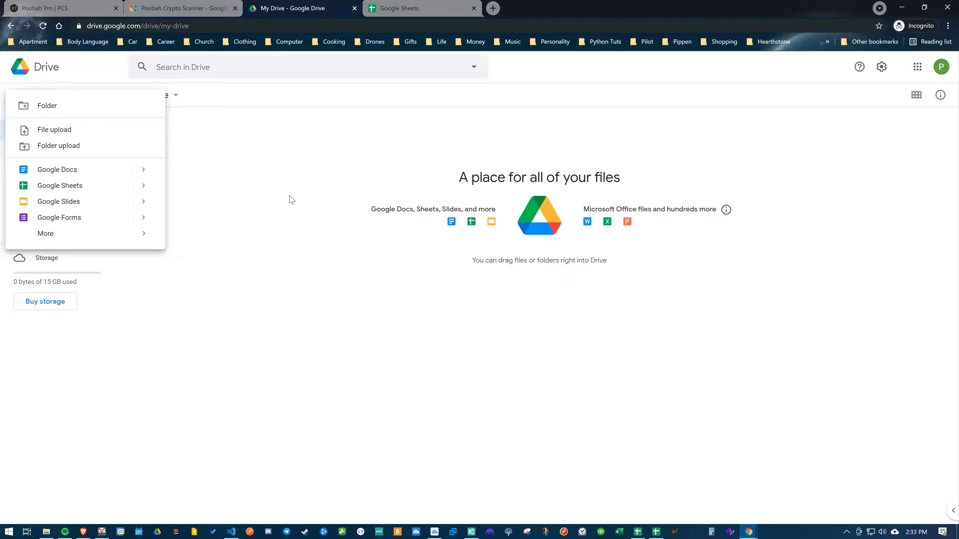
left_click(400, 8)
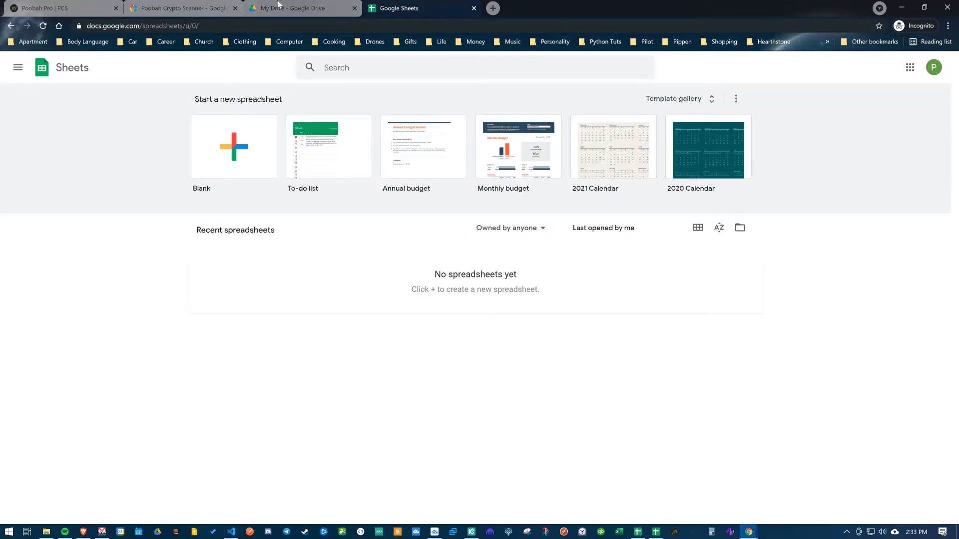
Step: Continue the Poobah Crypto Scanner install, choose the Google account, allow access and dismiss the completion message
left_click(185, 8)
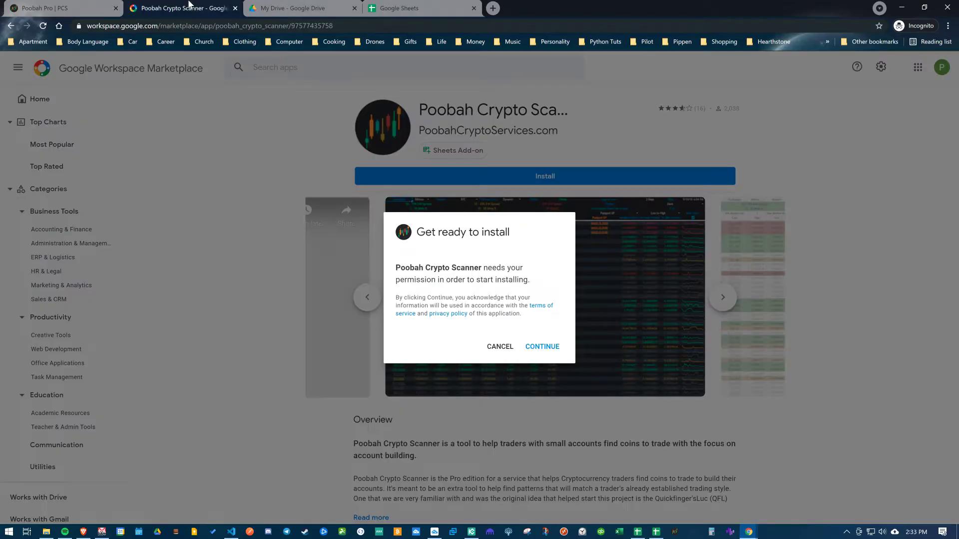
left_click(543, 347)
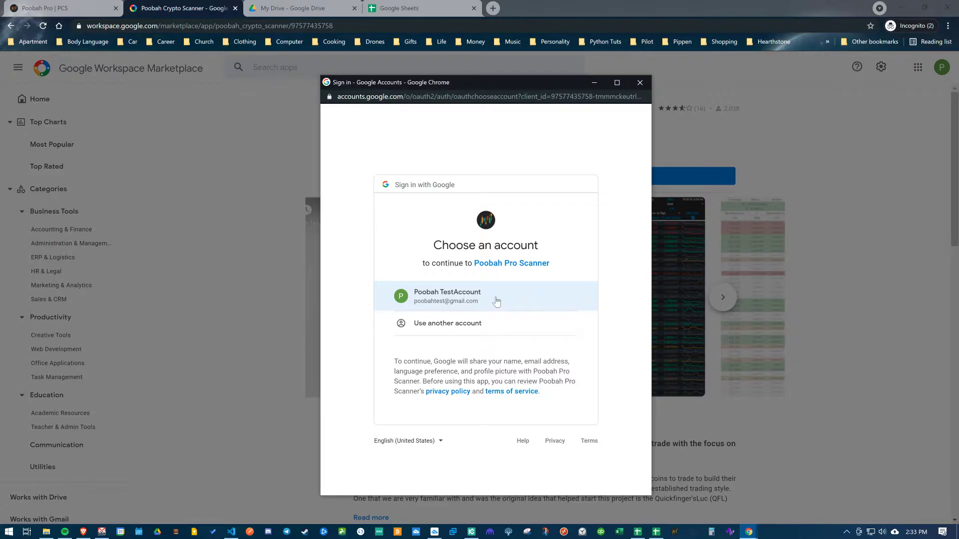
left_click(497, 302)
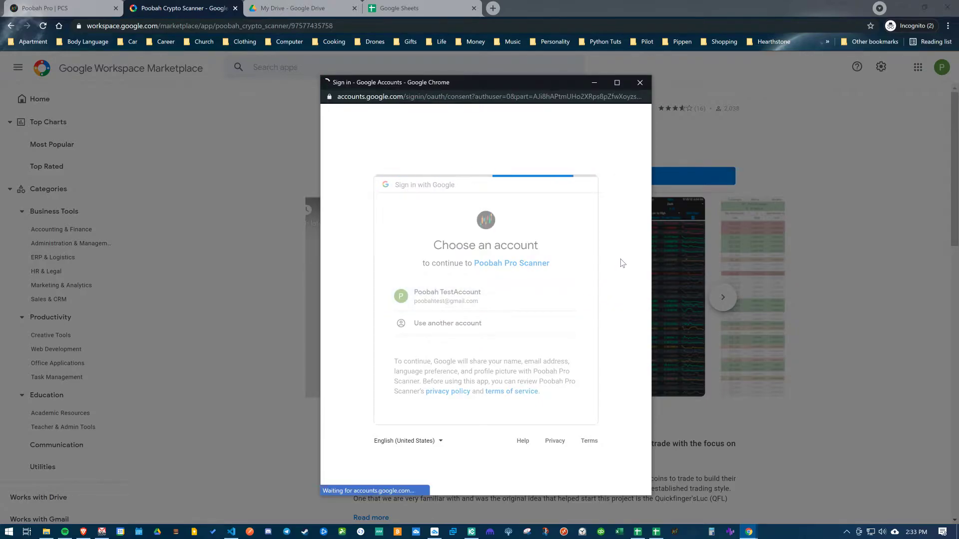
scroll(508, 264, "down", 1)
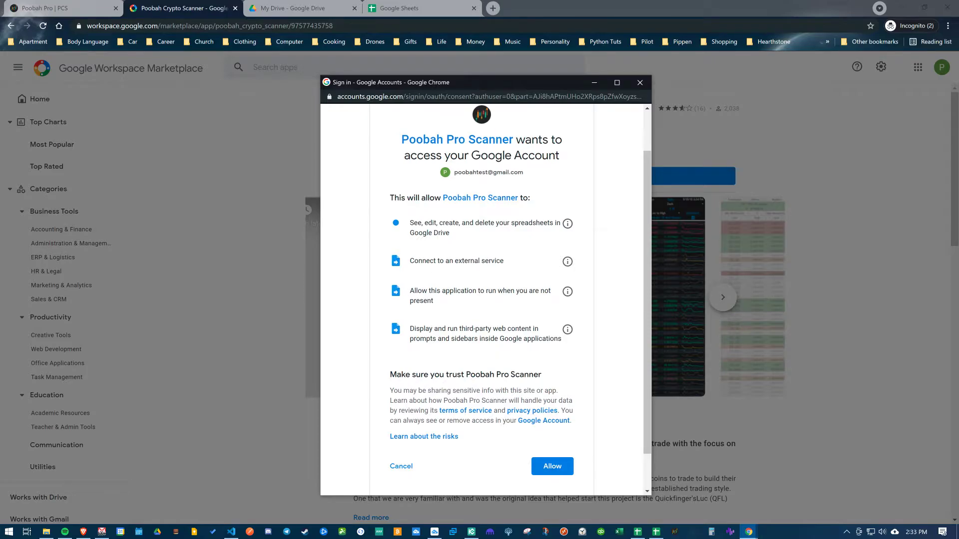
left_click(554, 470)
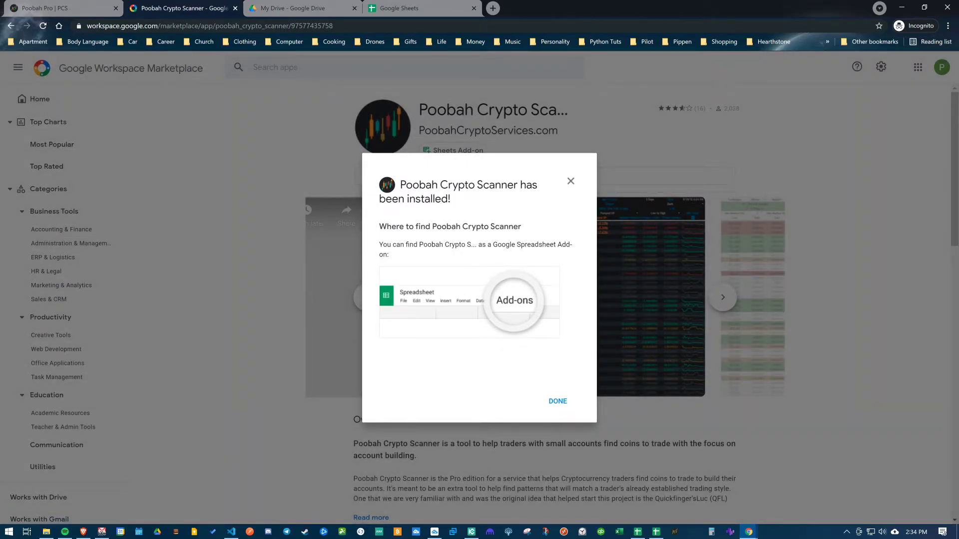
left_click_drag(531, 244, 571, 244)
left_click(407, 257)
left_click(556, 401)
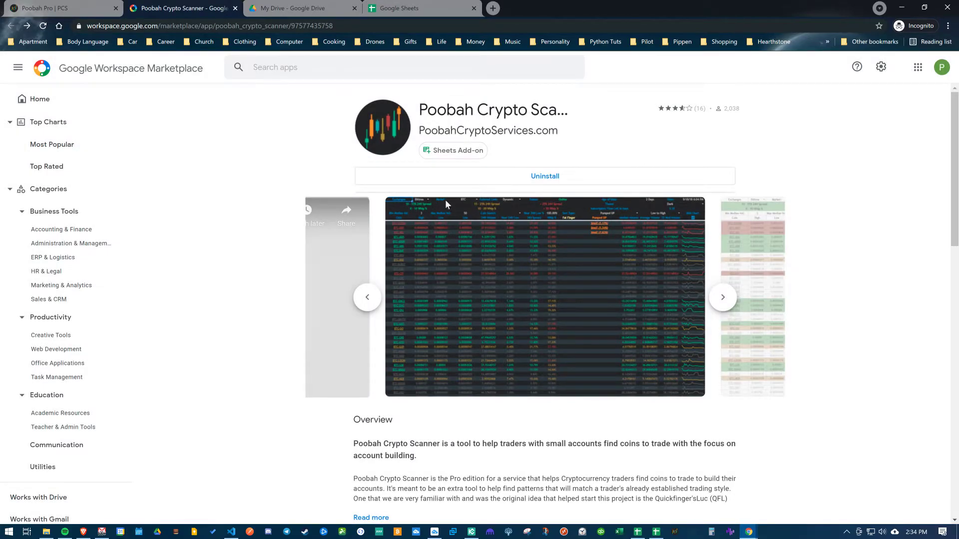
Step: Check Drive's New options and the Google apps panel, then return to the blank spreadsheet
left_click(286, 7)
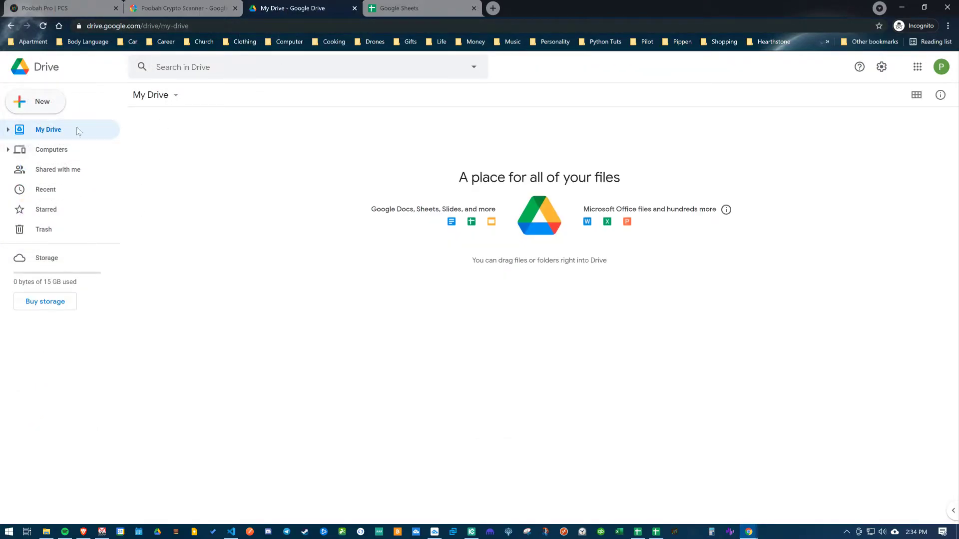
left_click(42, 102)
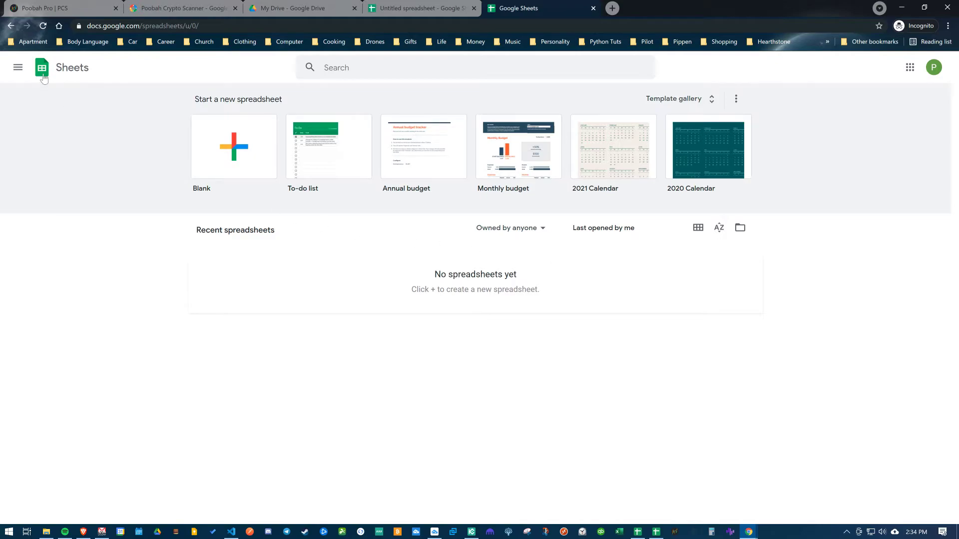
left_click(18, 68)
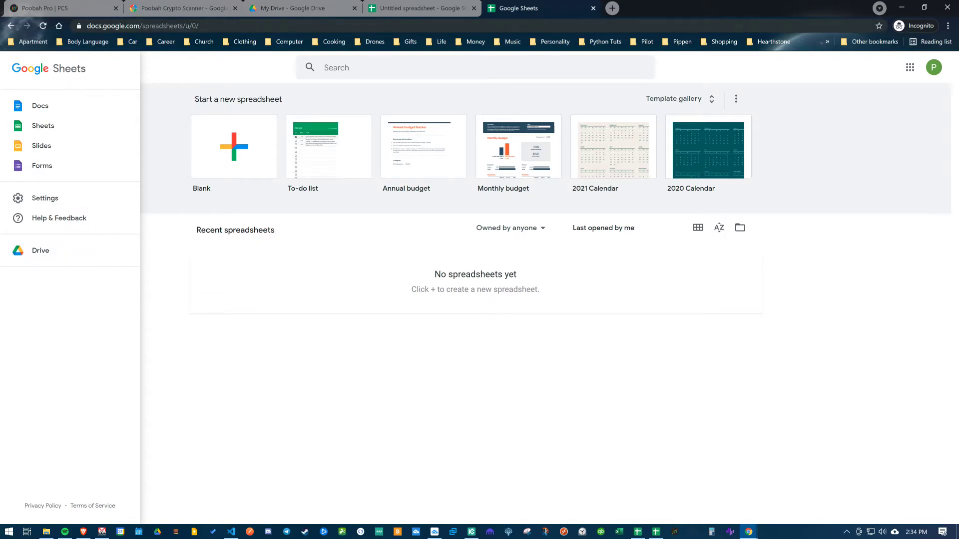
left_click(180, 227)
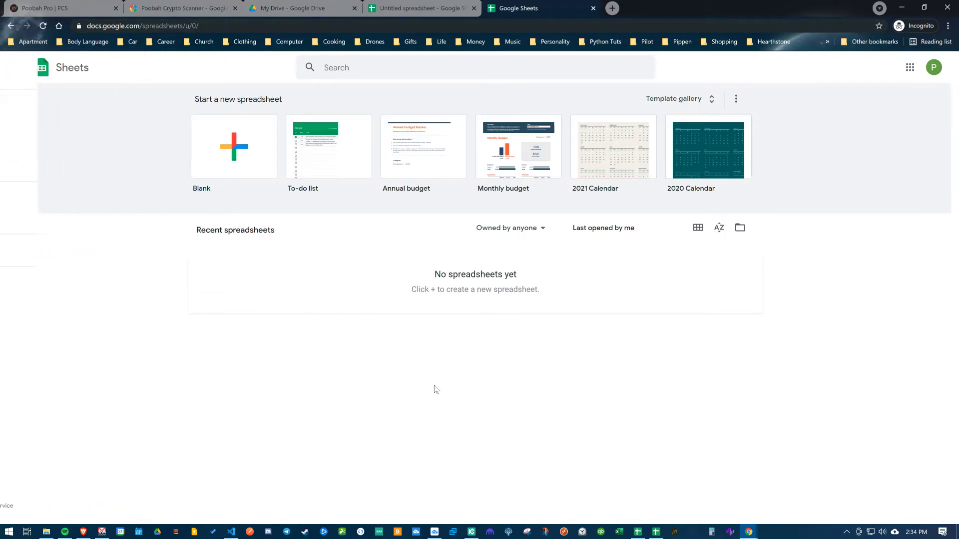
left_click(594, 9)
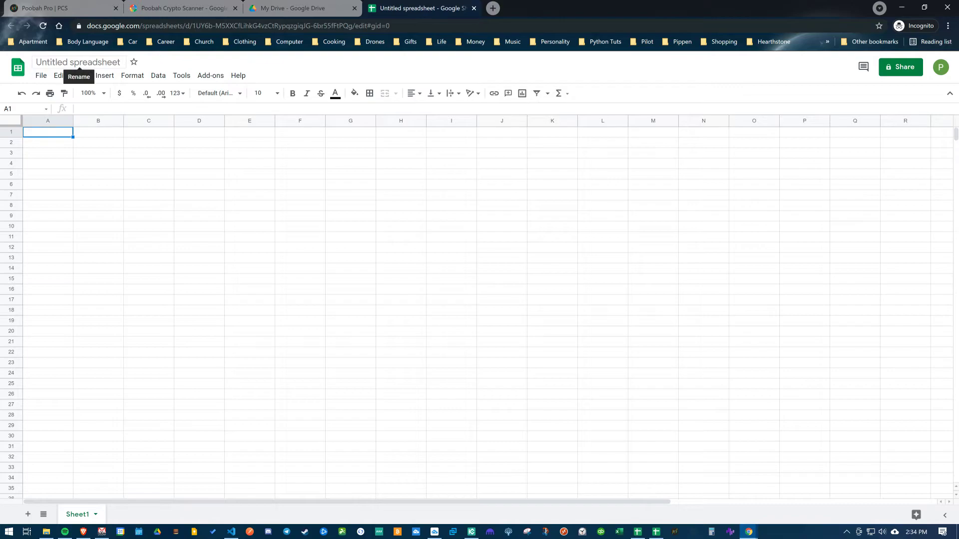
Step: Rename the untitled spreadsheet to 'PCS Scanner'
left_click(88, 62)
type("PCS")
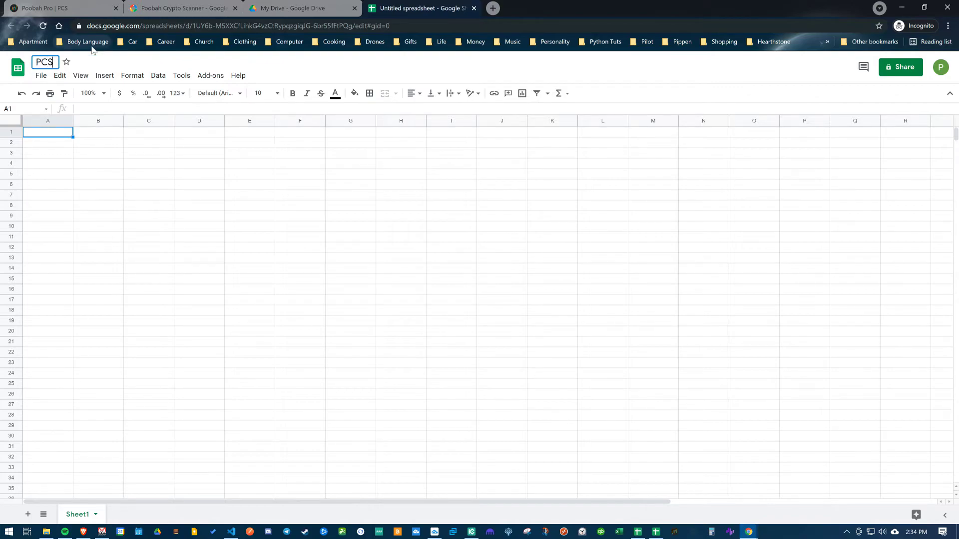
type(" Scanner")
key("Return")
left_click(319, 11)
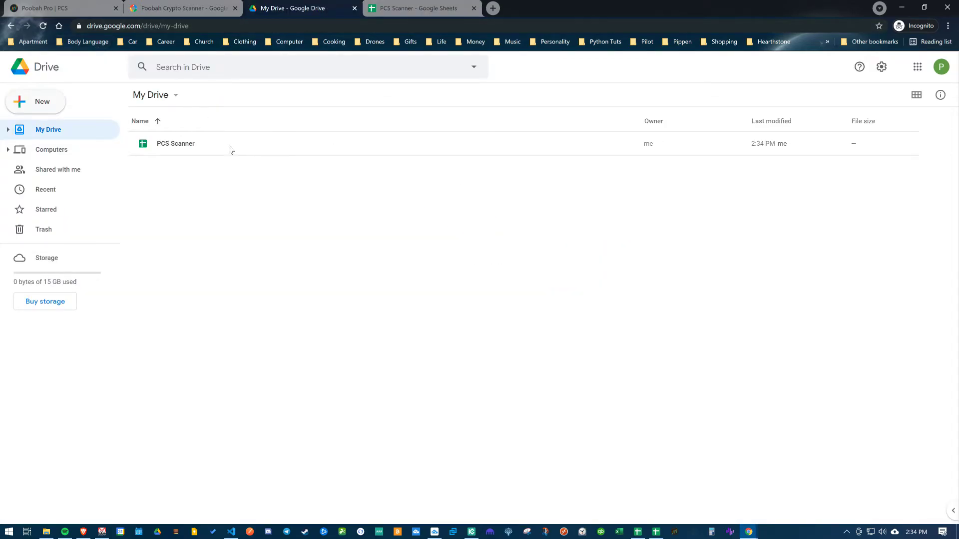
Step: Select and deselect the PCS Scanner row in My Drive to confirm it is listed
left_click(183, 152)
left_click(287, 202)
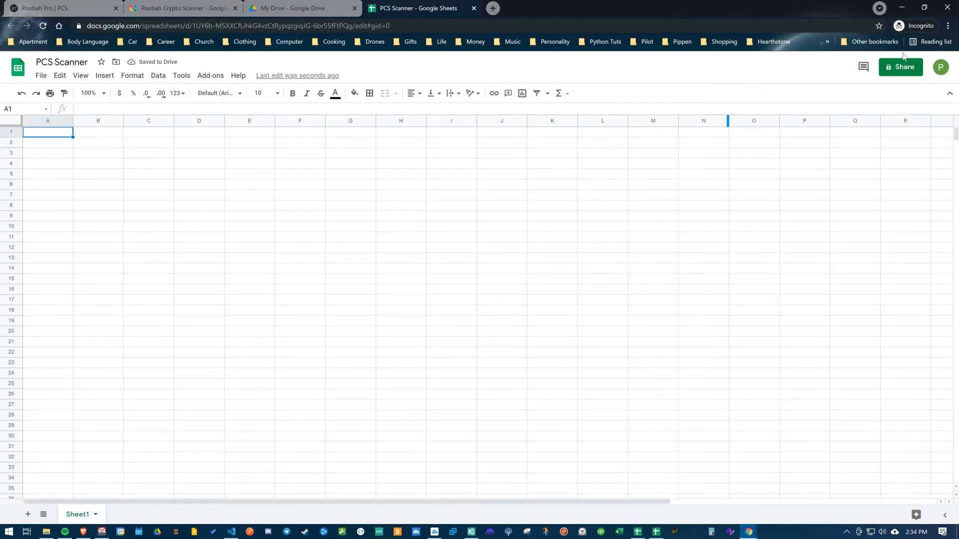
left_click(948, 26)
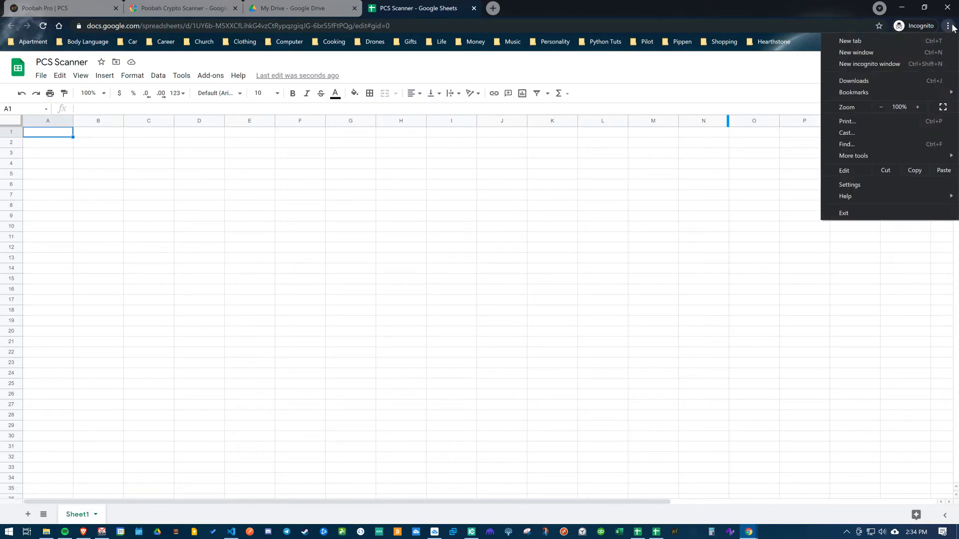
mouse_move(855, 158)
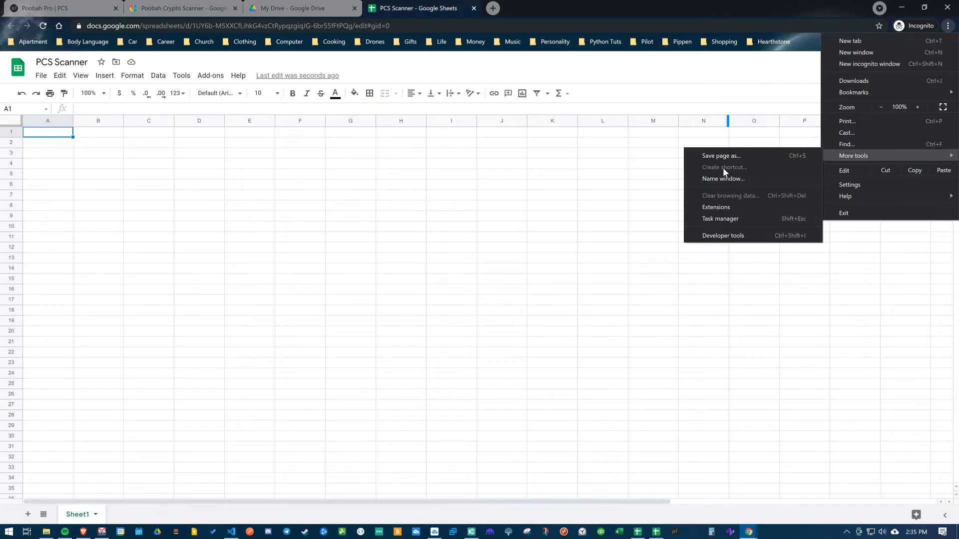
left_click(617, 64)
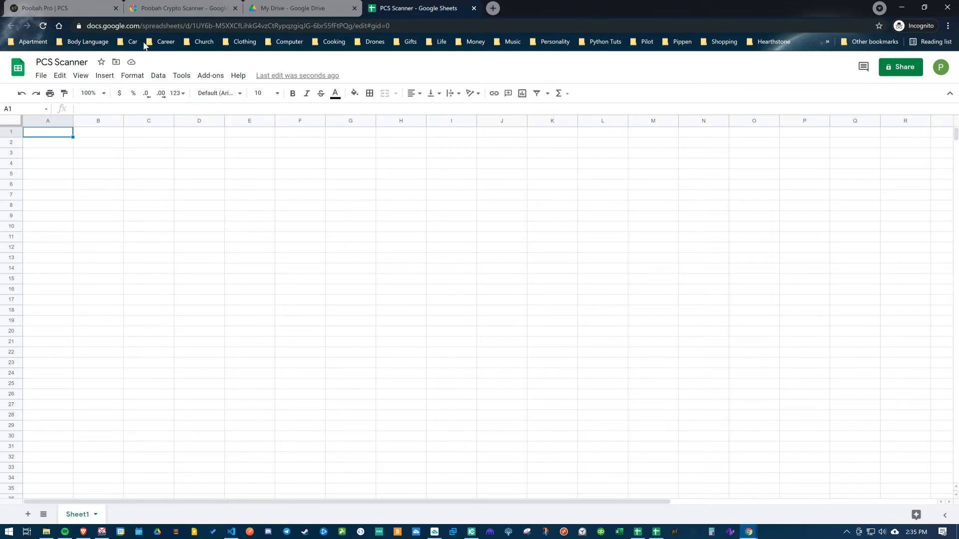
Step: Enable Poobah Crypto Scanner from the Add-ons menu to bring up its Login form
left_click(212, 78)
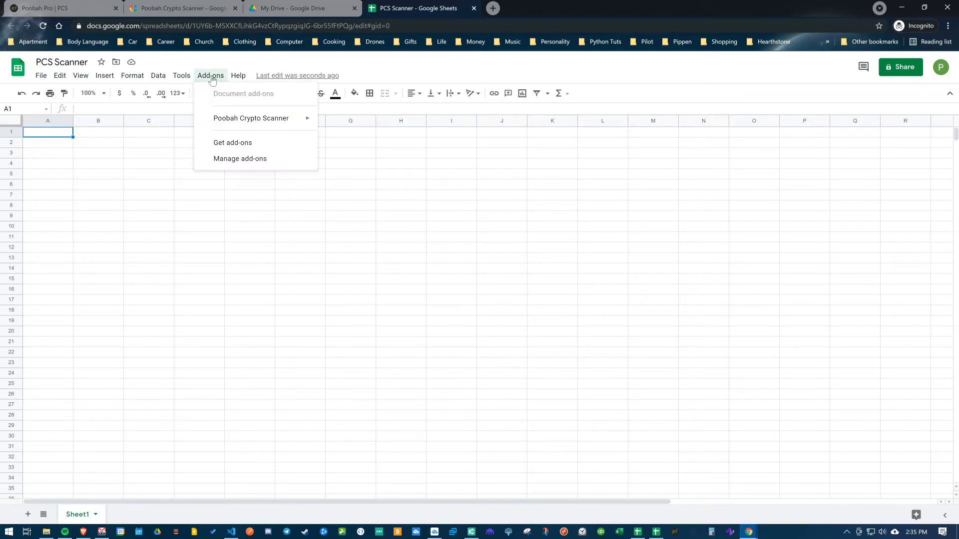
mouse_move(253, 117)
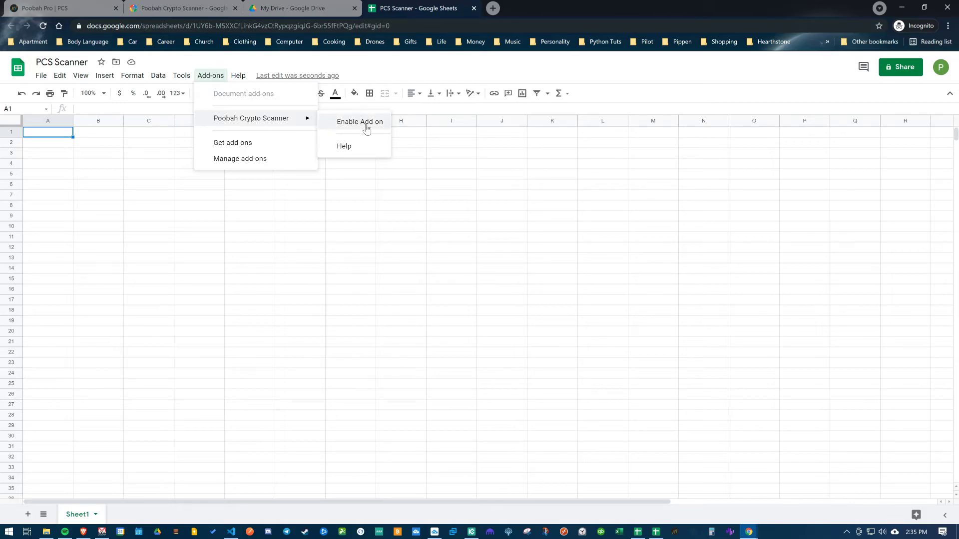
left_click(352, 124)
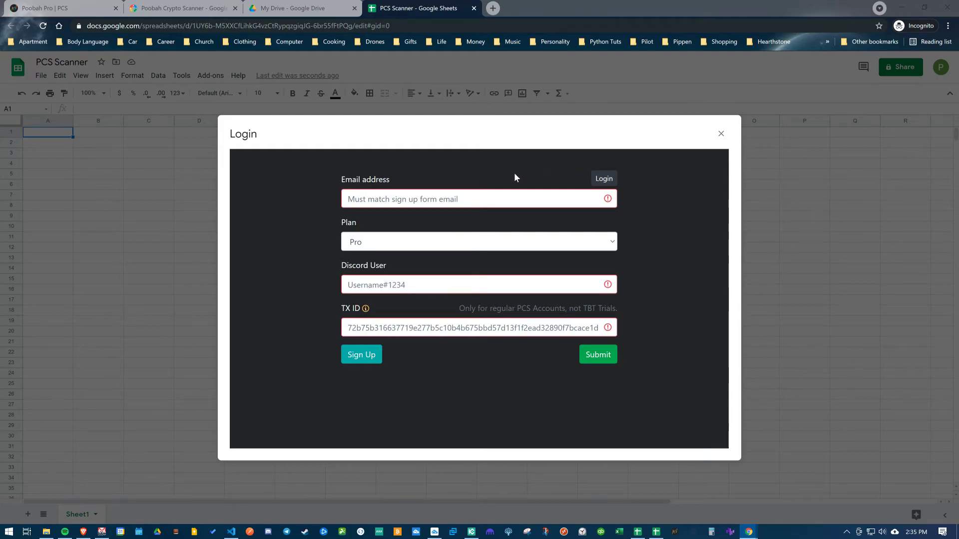
Step: Try the Login form's plan options, switching between Key and Pro
mouse_move(473, 193)
left_click(445, 242)
left_click(421, 269)
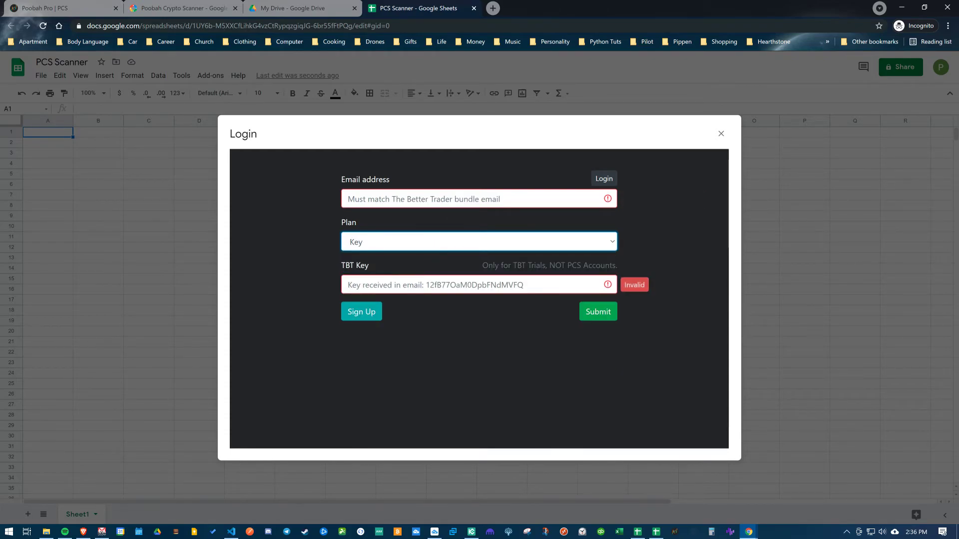
key("Tab")
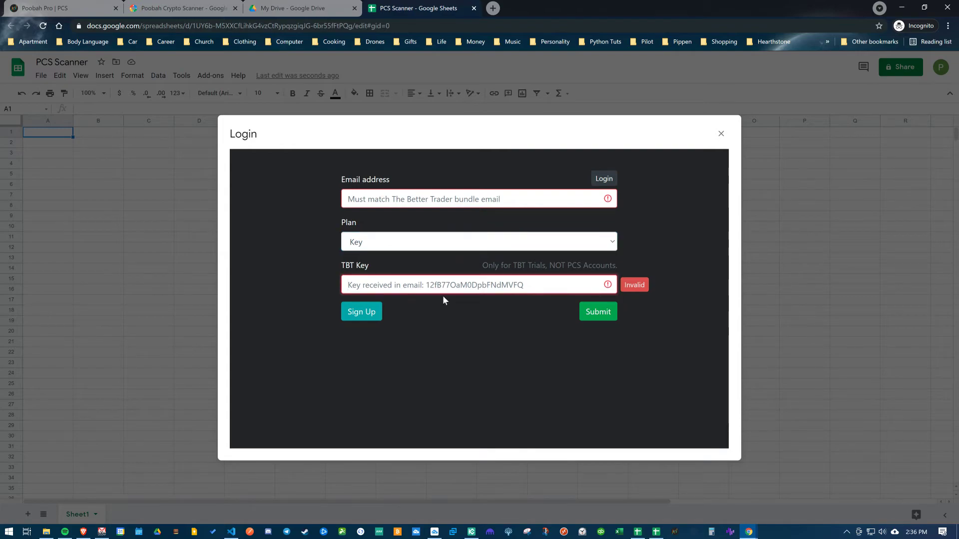
key("Return")
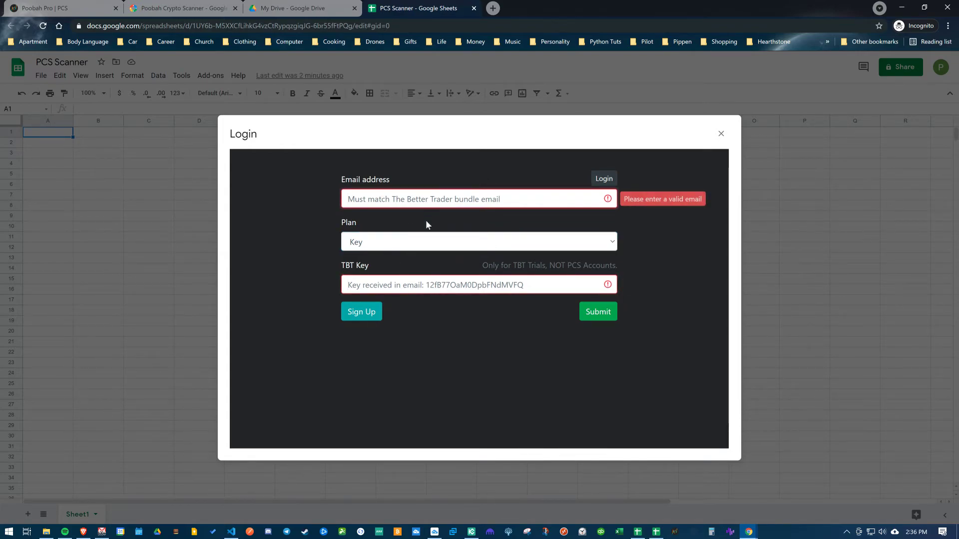
left_click(402, 248)
left_click(386, 258)
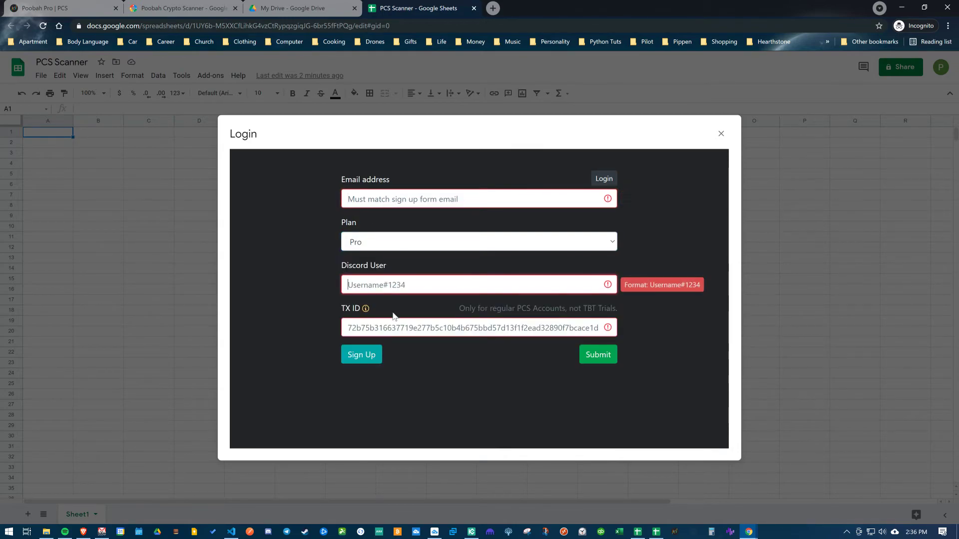
left_click(348, 327)
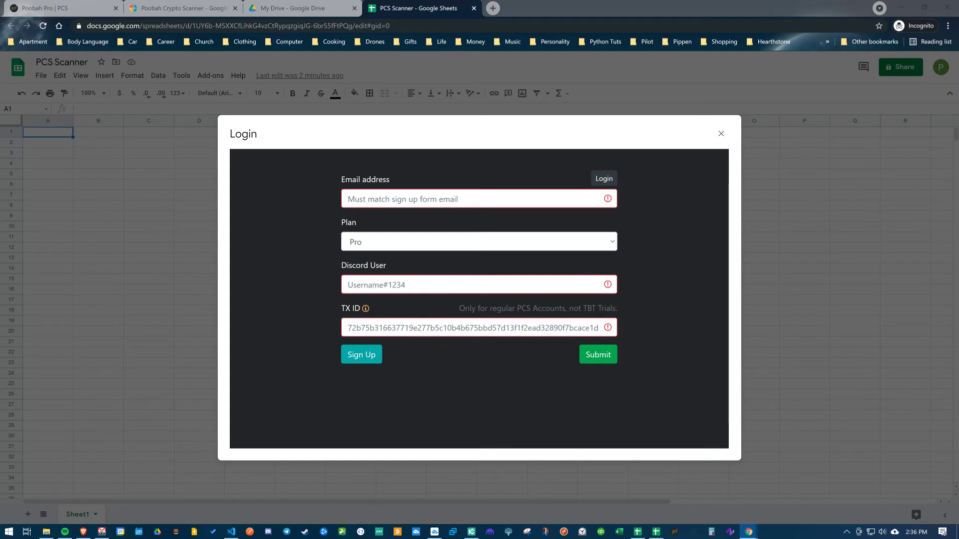
Step: Enter the account e-mail, set the plan to Key, paste the TBT key and submit
left_click(418, 216)
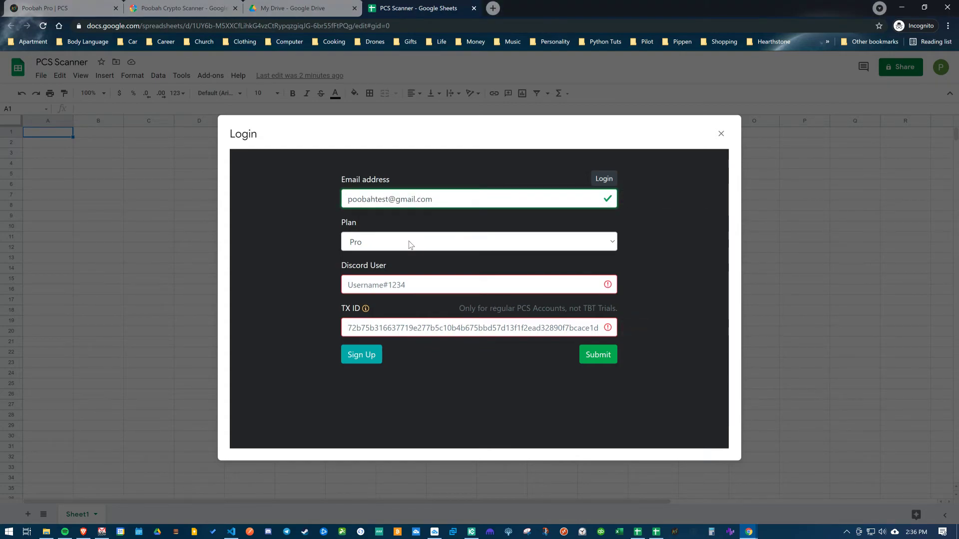
left_click(410, 244)
left_click(424, 267)
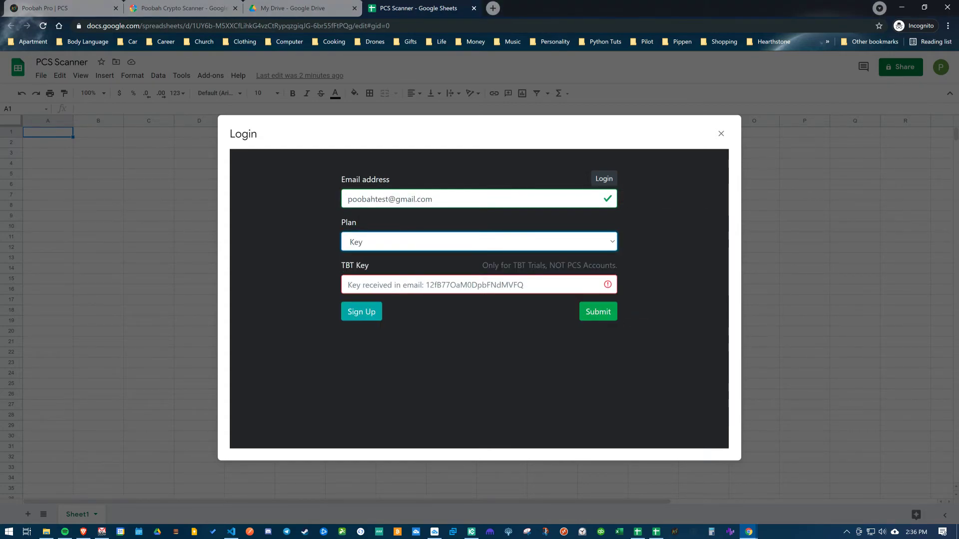
left_click(348, 285)
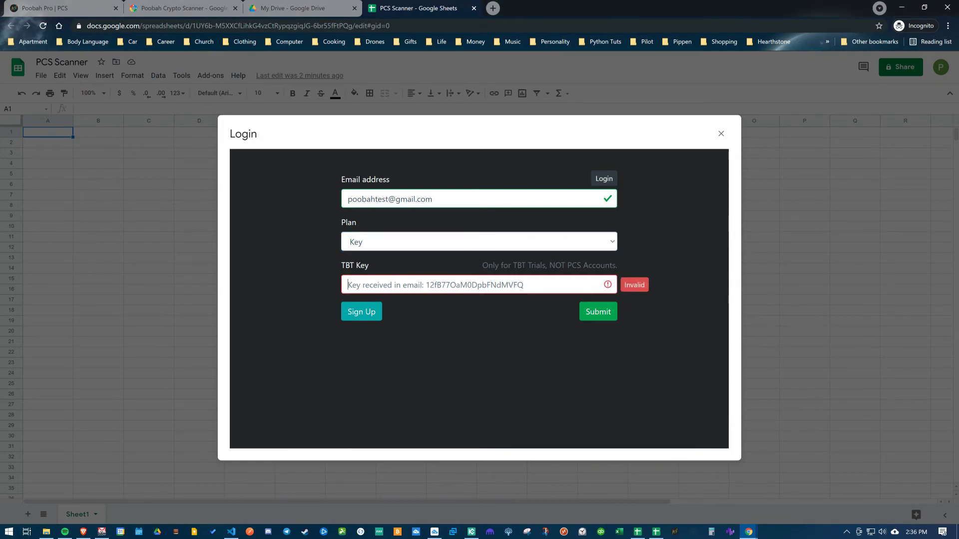
left_click(606, 313)
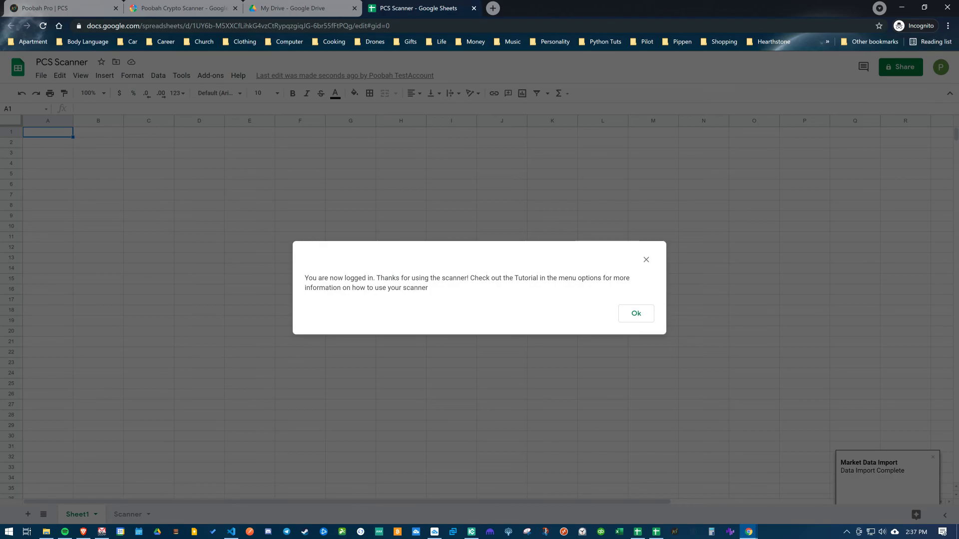
Step: Dismiss the login confirmation and scroll through the Scanner sheet's Bittrex BTC-pair coin data
left_click(637, 314)
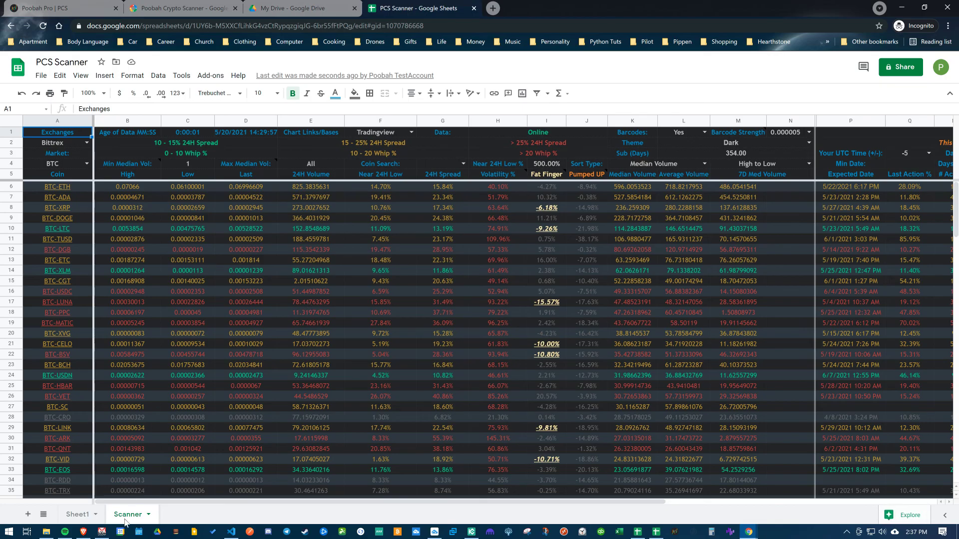
scroll(252, 307, "down", 7)
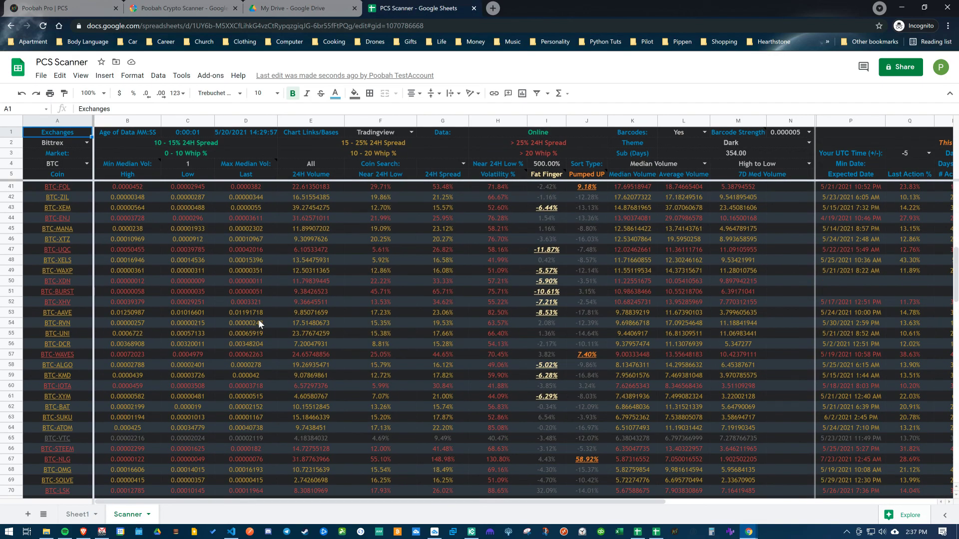
scroll(259, 324, "up", 7)
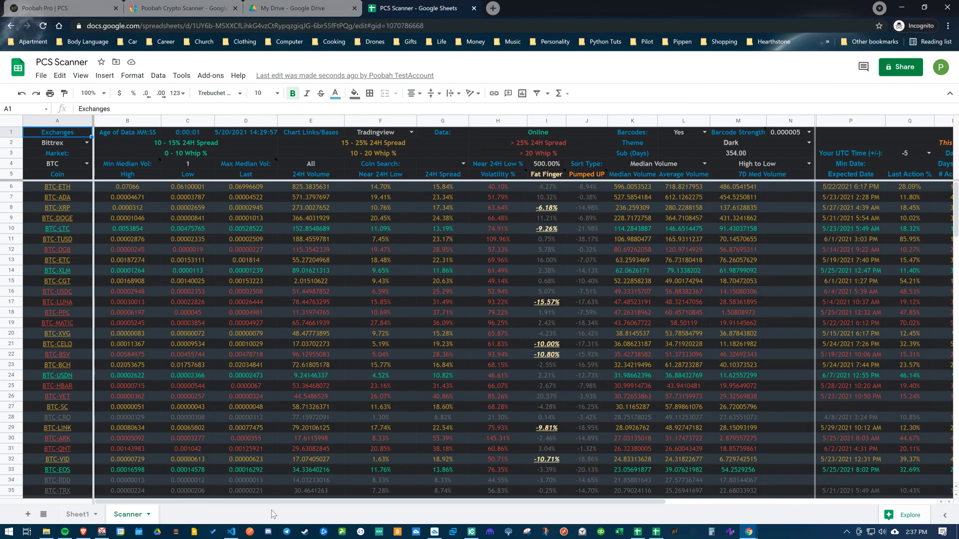
left_click_drag(253, 502, 215, 497)
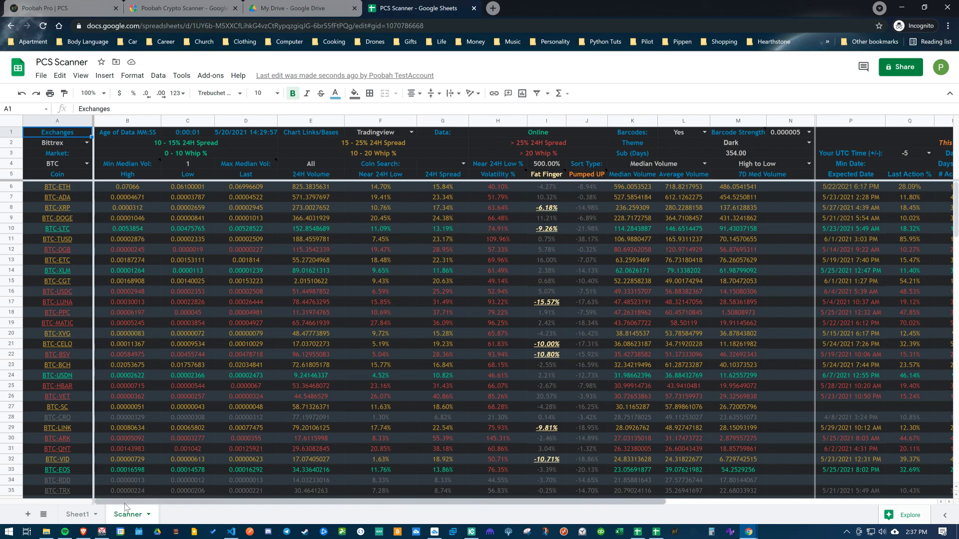